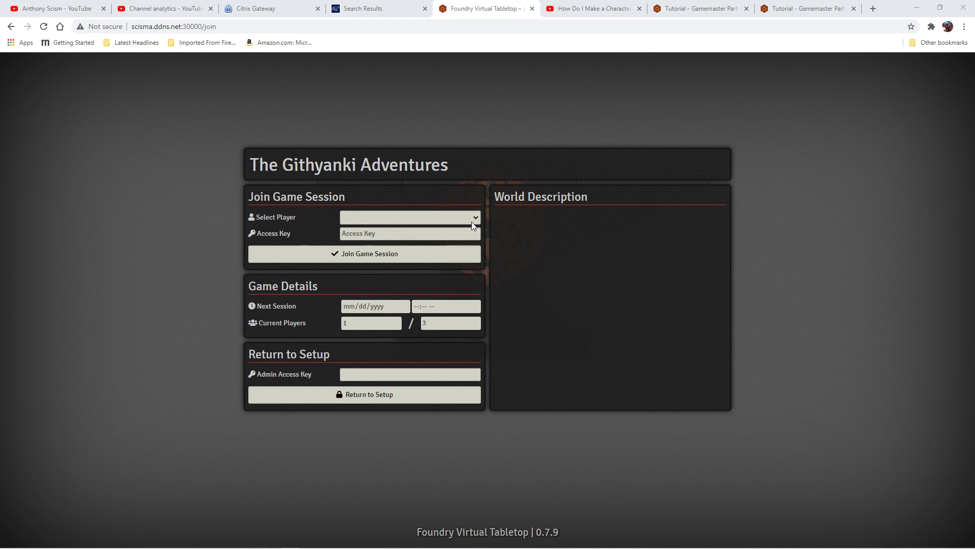
# - Close the two Gamemaster tutorial tabs and reload The Githyanki Adventures join page
pyautogui.click(477, 218)
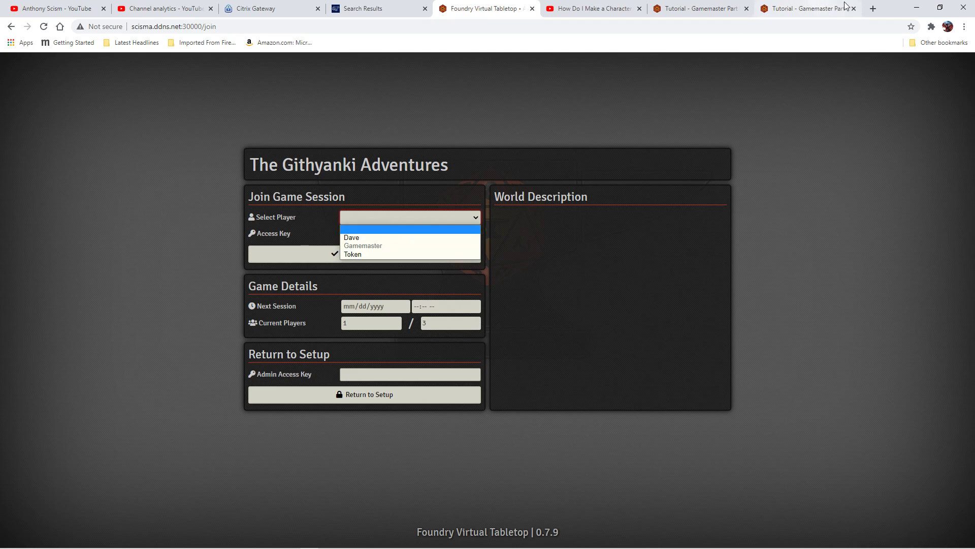
pyautogui.click(856, 11)
pyautogui.click(856, 11)
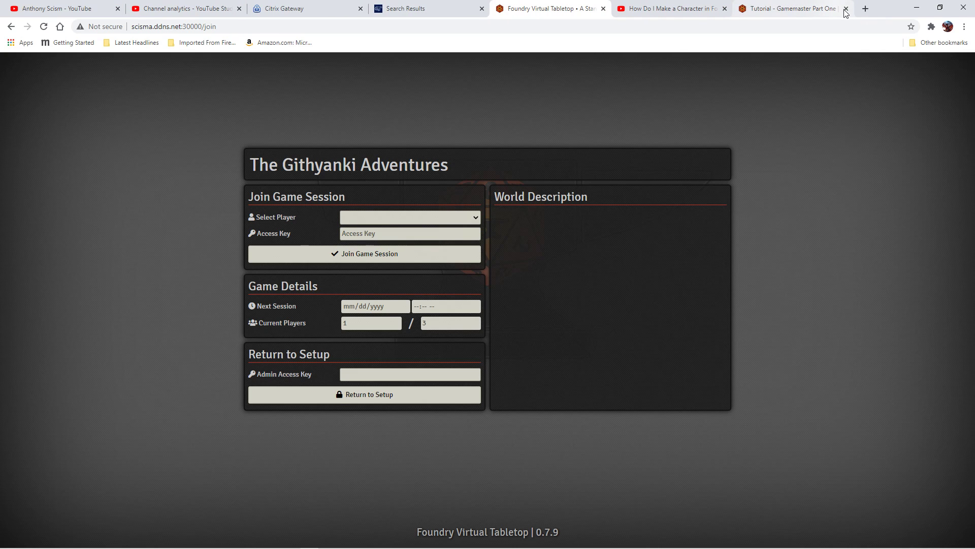
pyautogui.click(846, 10)
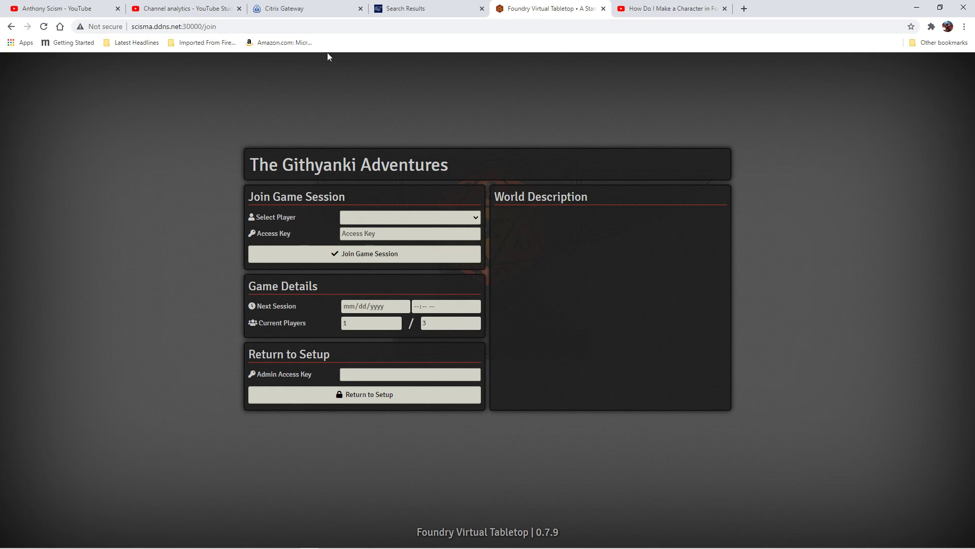
pyautogui.click(44, 26)
# - Select Gamemaster as the player and try to join the game session with the access key
pyautogui.click(425, 213)
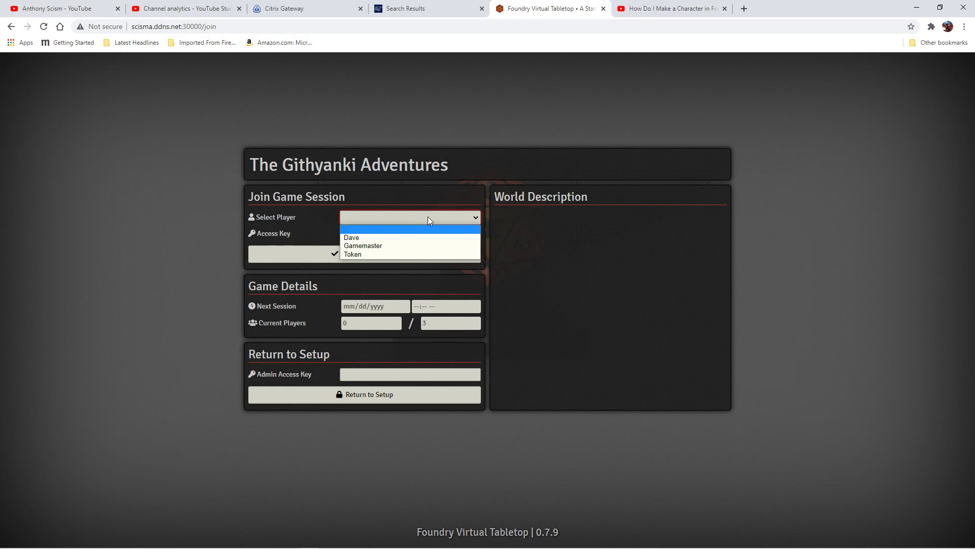
pyautogui.click(381, 237)
pyautogui.click(383, 233)
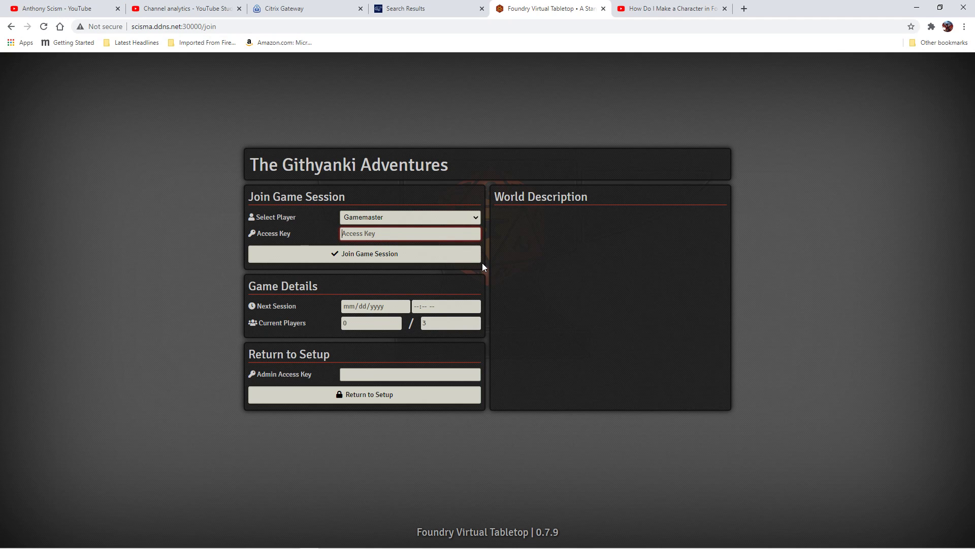
pyautogui.write('*******')
pyautogui.press('Return')
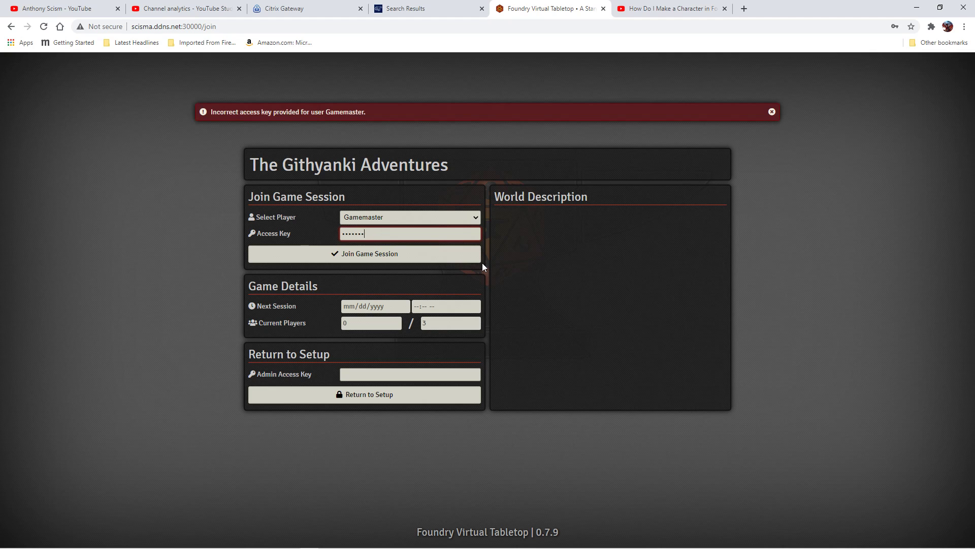
# - Clear and re-enter the Gamemaster access key, and join the game session
pyautogui.press('BackSpace')
pyautogui.press('BackSpace')
pyautogui.press('BackSpace')
pyautogui.press('BackSpace')
pyautogui.press('BackSpace')
pyautogui.press('BackSpace')
pyautogui.press('BackSpace')
pyautogui.write('*******')
pyautogui.press('Return')
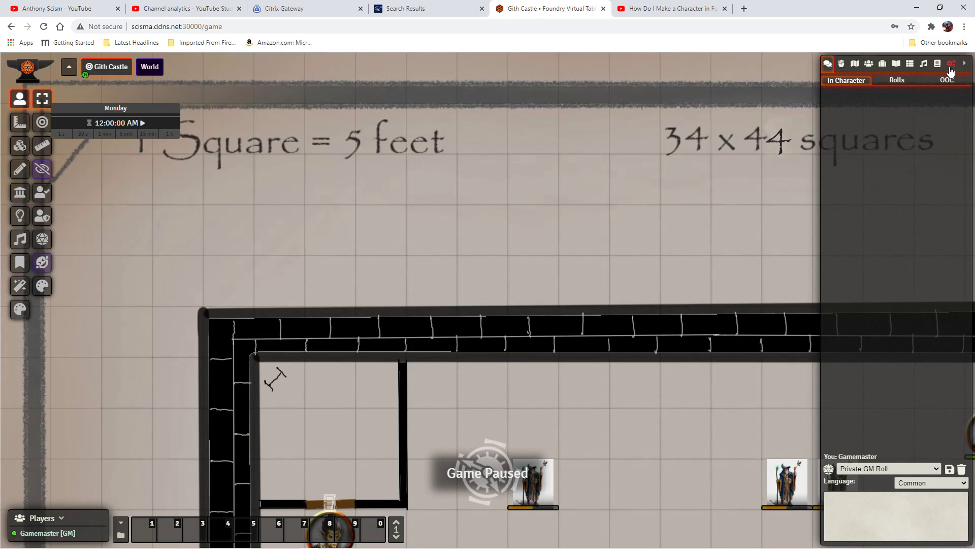
# - Review the user accounts and roles in User Management and return to the game
pyautogui.click(951, 64)
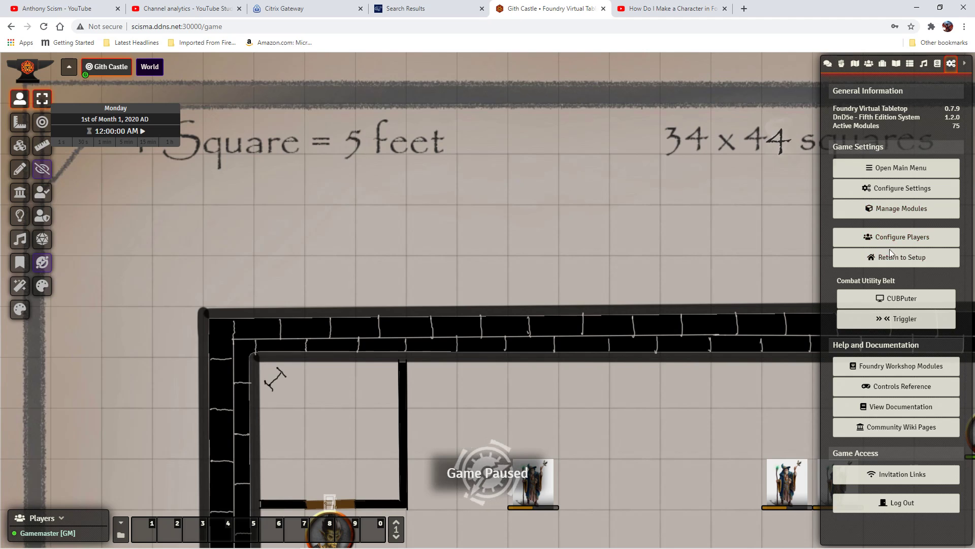
pyautogui.click(899, 238)
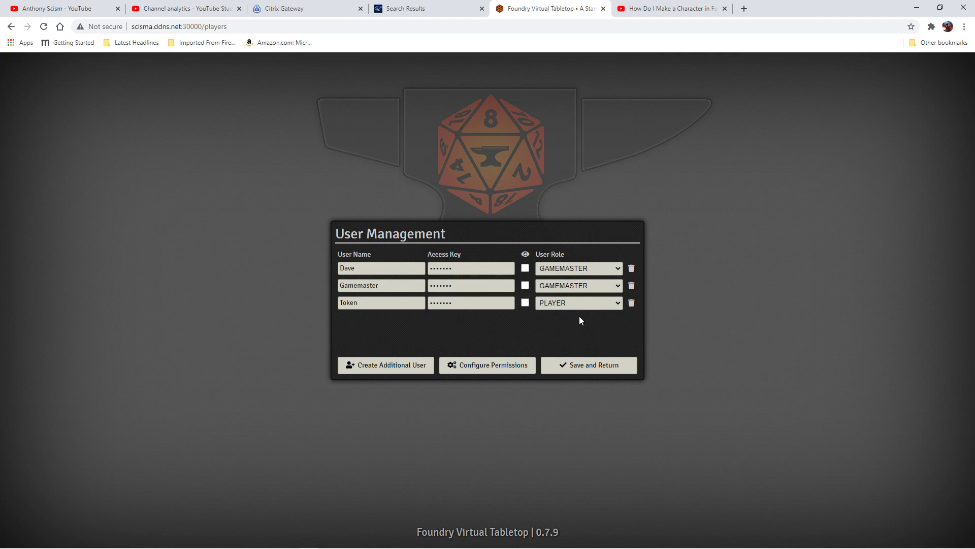
pyautogui.click(576, 365)
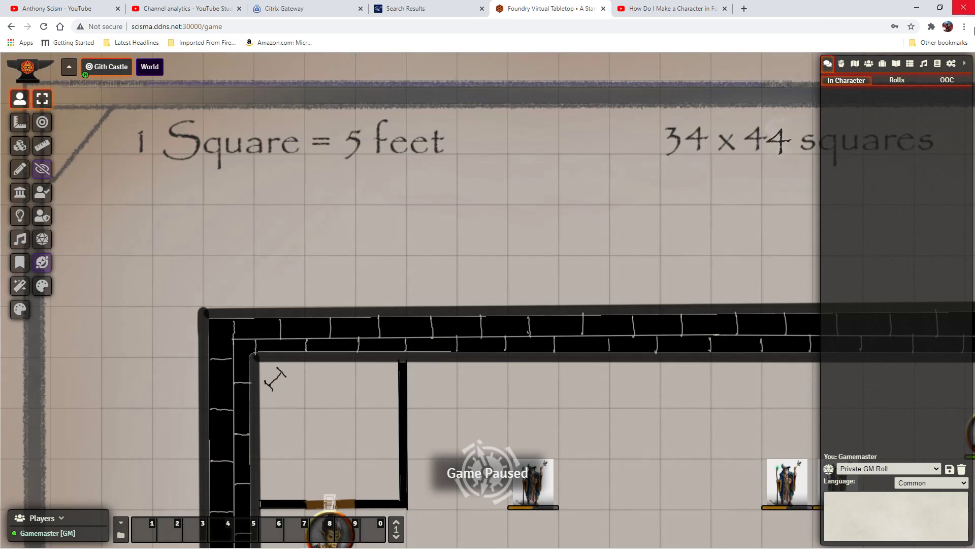
# - Create a Player Character actor named "Token I Am!" in the Player Characters folder
pyautogui.click(868, 65)
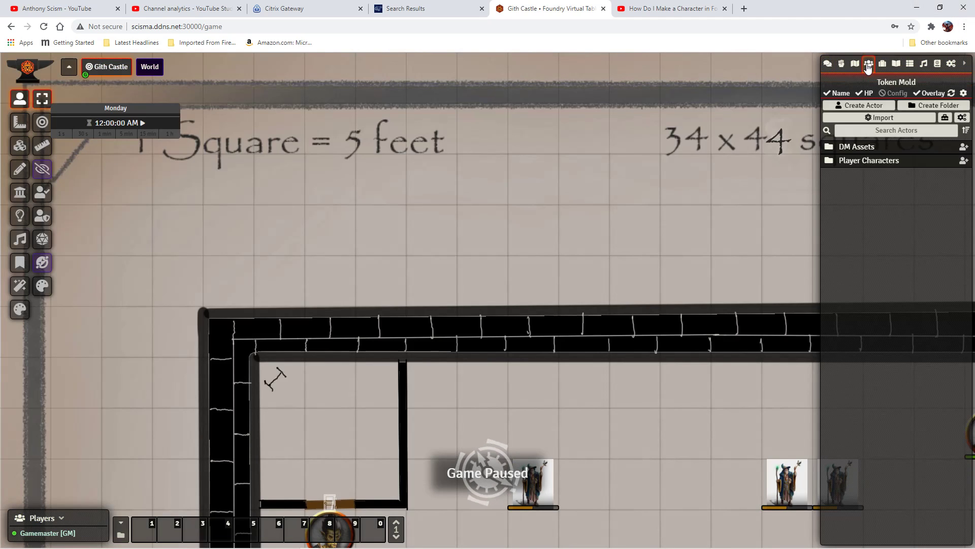
pyautogui.click(830, 160)
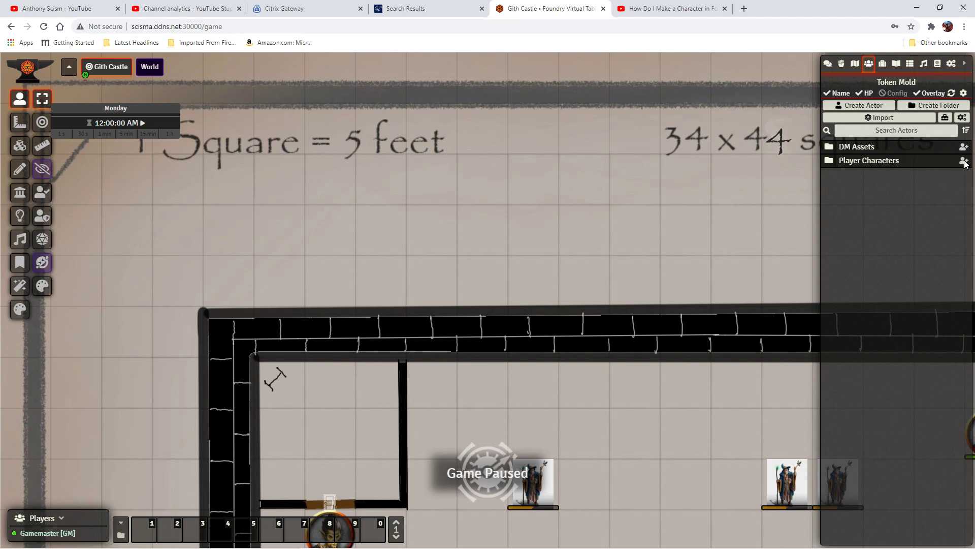
pyautogui.click(965, 161)
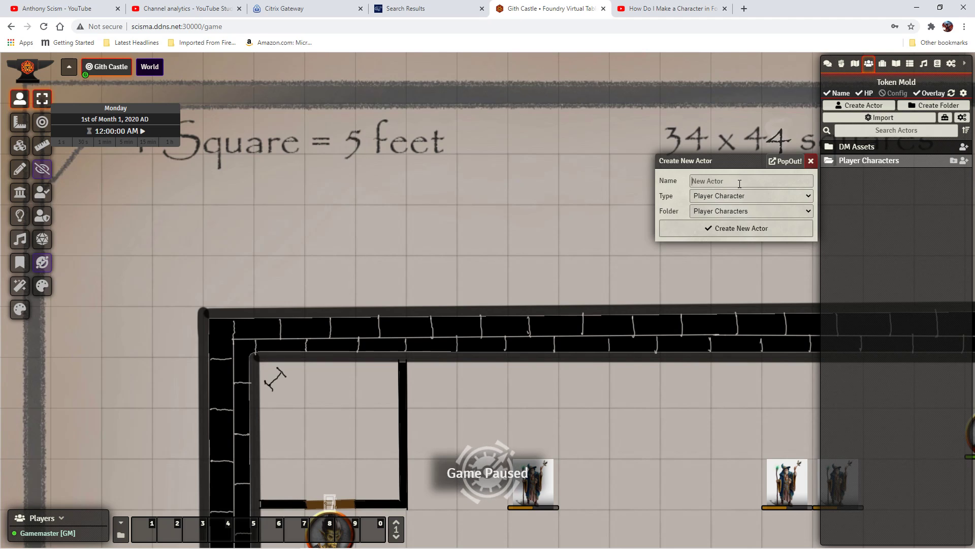
pyautogui.write('To')
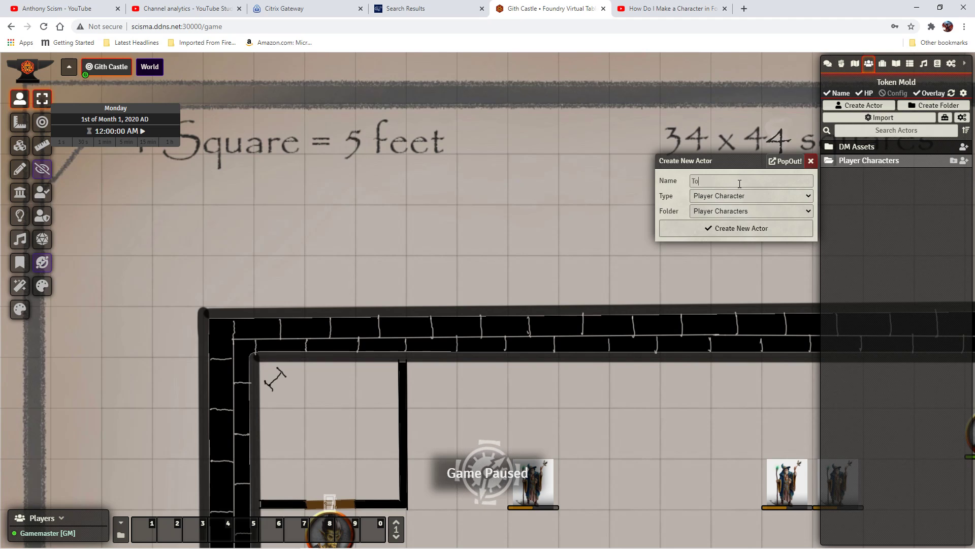
pyautogui.write('ken I')
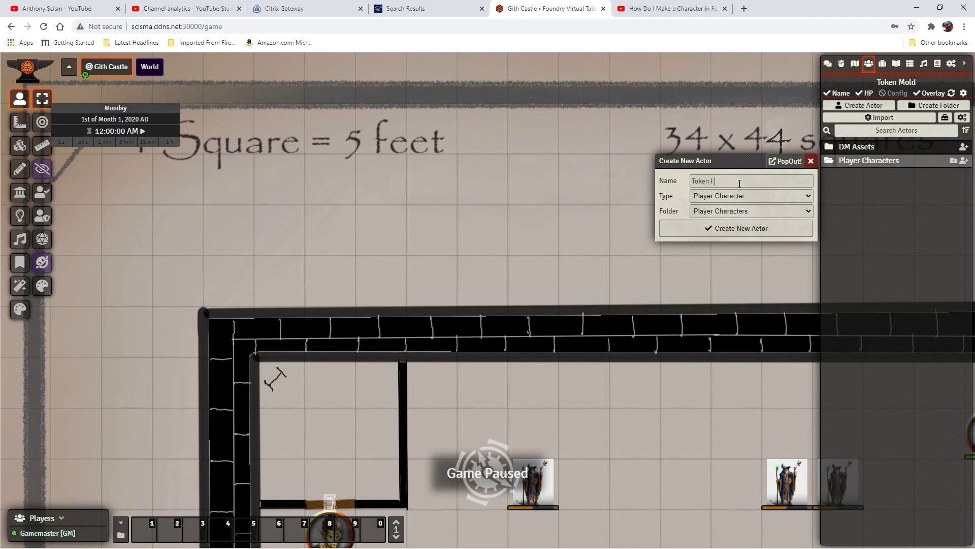
pyautogui.write(' Am!')
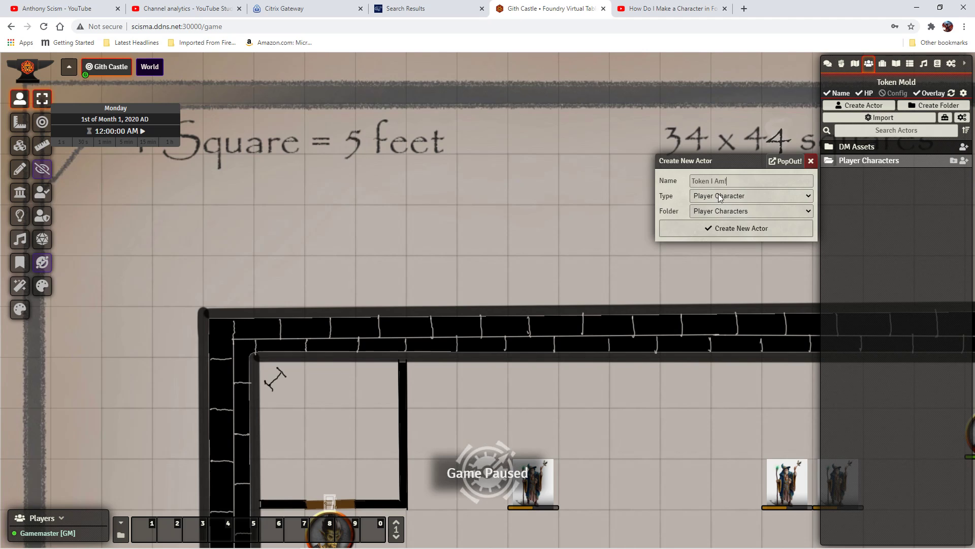
pyautogui.click(720, 227)
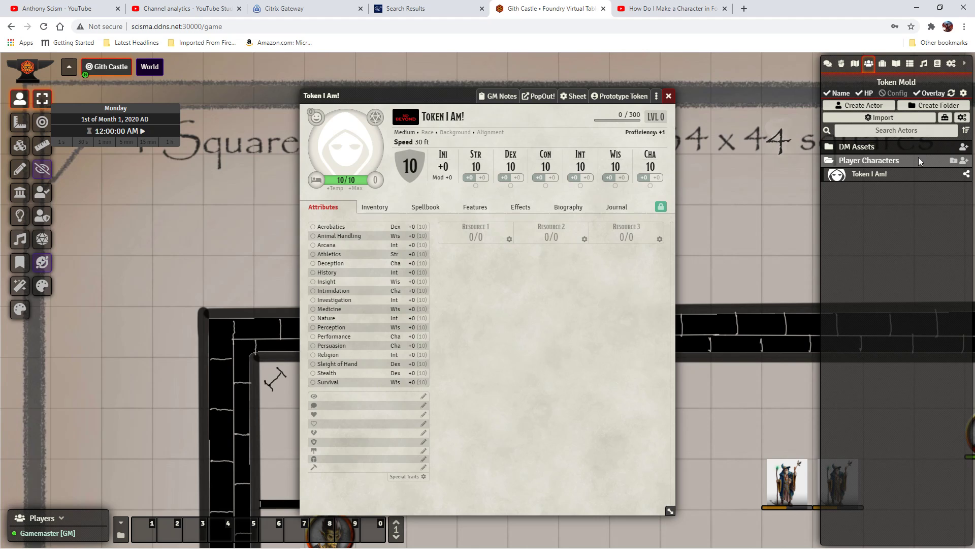
# - Check which users are listed in the permission configuration of Token I Am!, and close it and the character sheet
pyautogui.rightClick(879, 178)
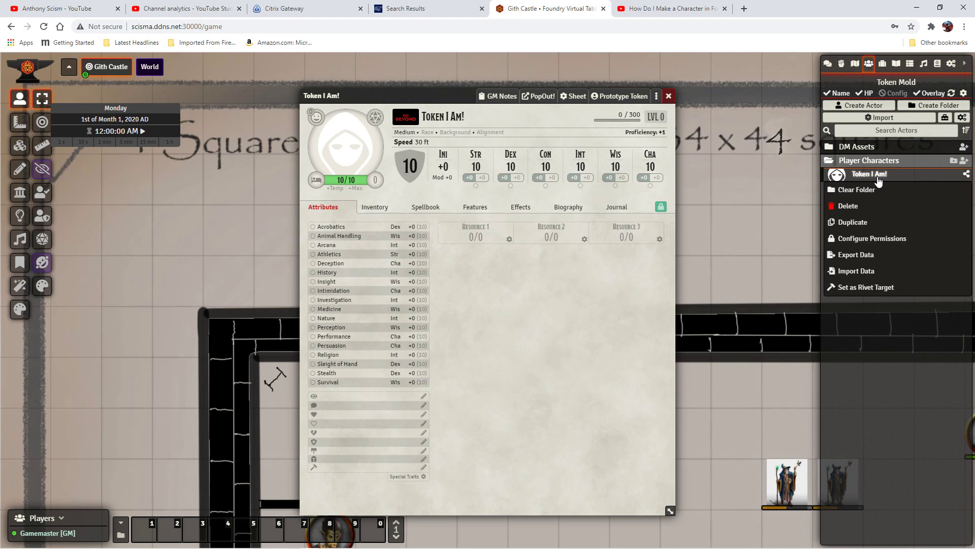
pyautogui.click(856, 239)
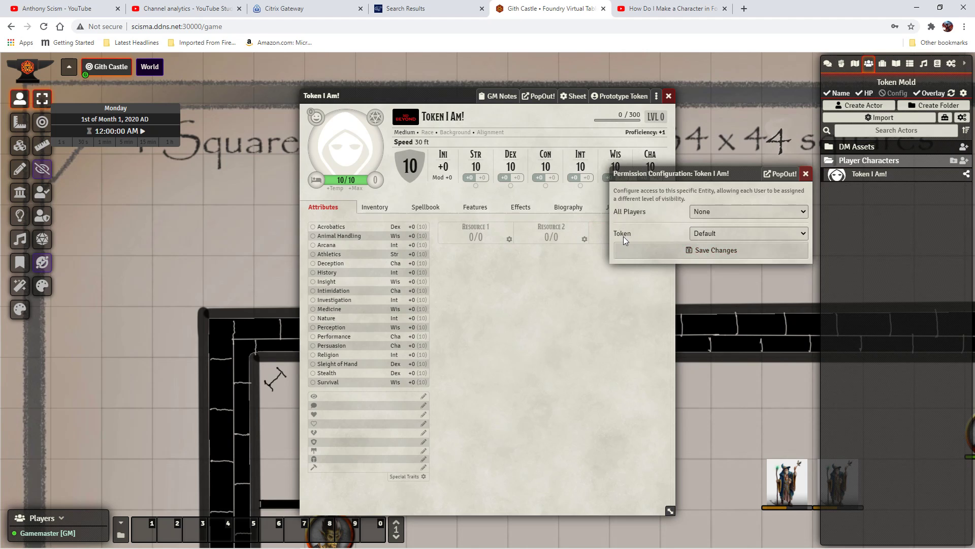
pyautogui.click(805, 176)
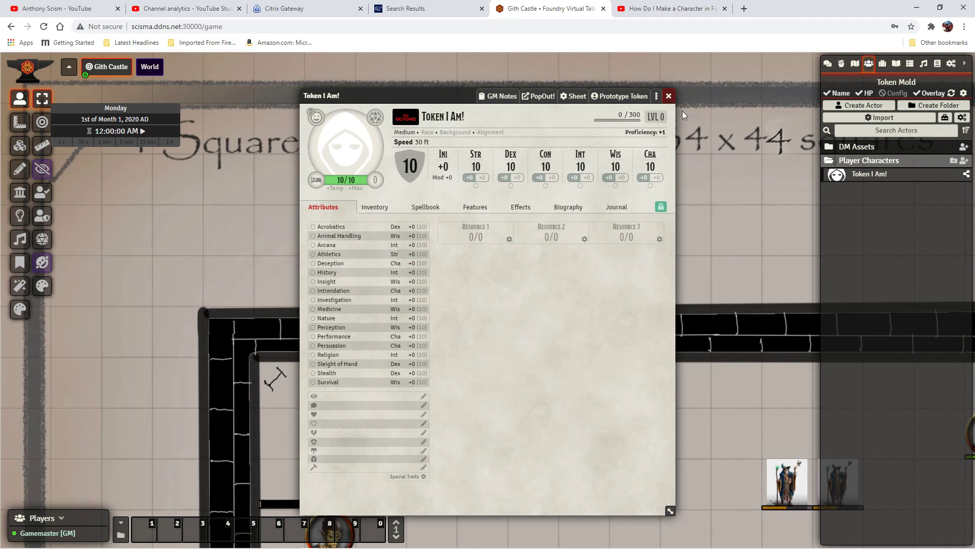
pyautogui.click(669, 100)
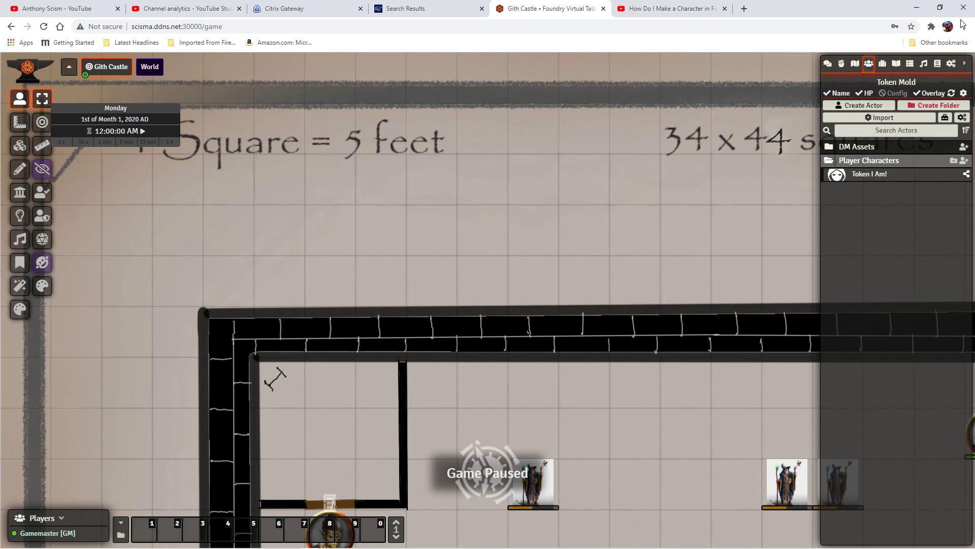
# - Create an additional user named "Player One" in the player configuration, enter an access key for it, and save
pyautogui.click(951, 64)
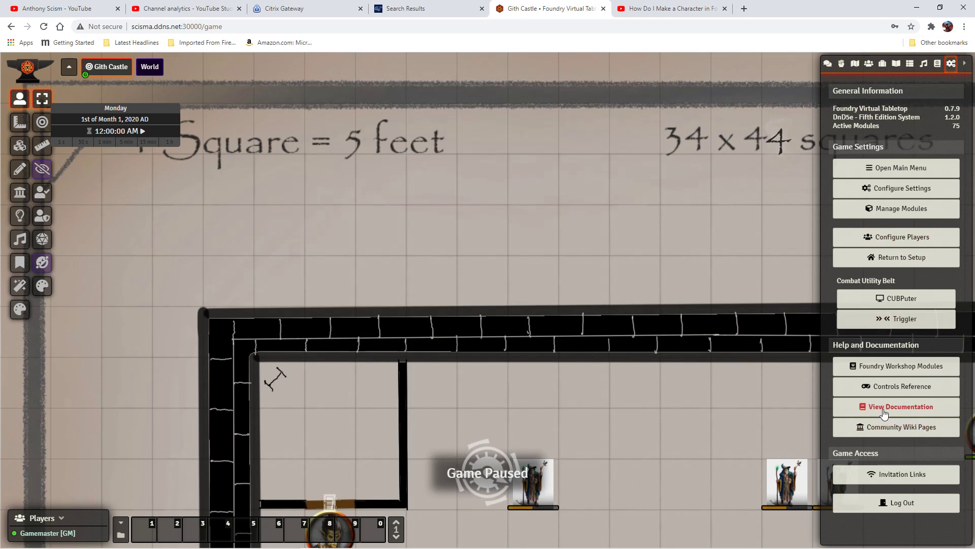
pyautogui.click(906, 242)
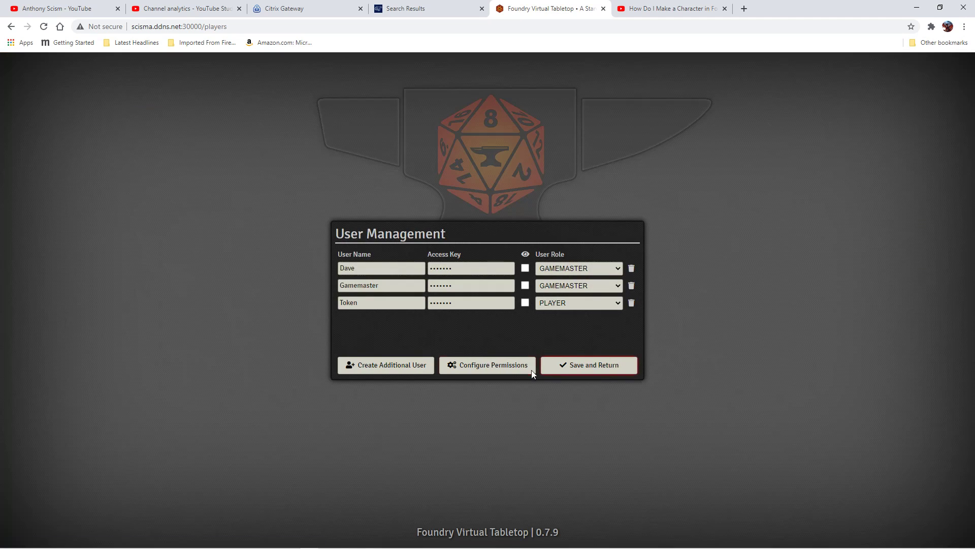
pyautogui.click(401, 368)
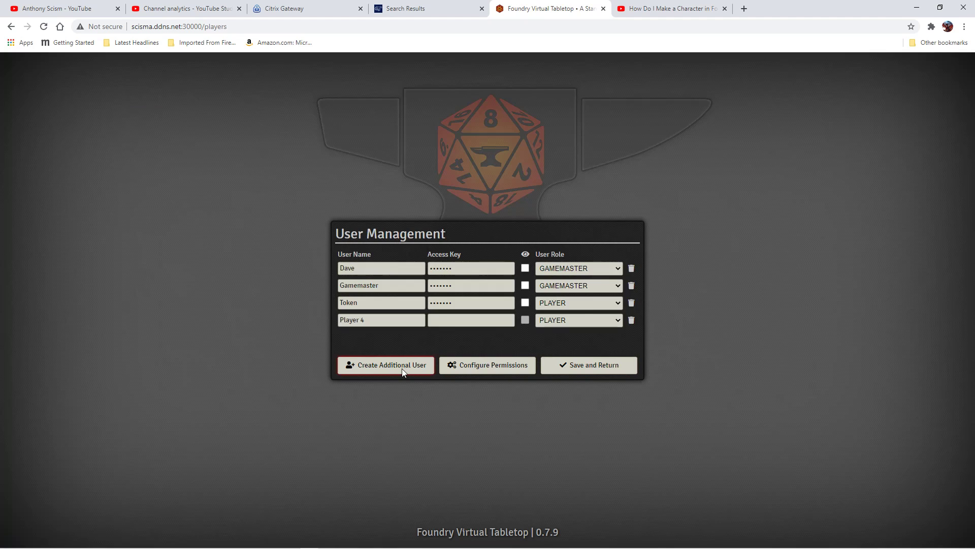
pyautogui.doubleClick(371, 321)
pyautogui.write('One')
pyautogui.press('Tab')
pyautogui.write('•••••••')
pyautogui.click(598, 363)
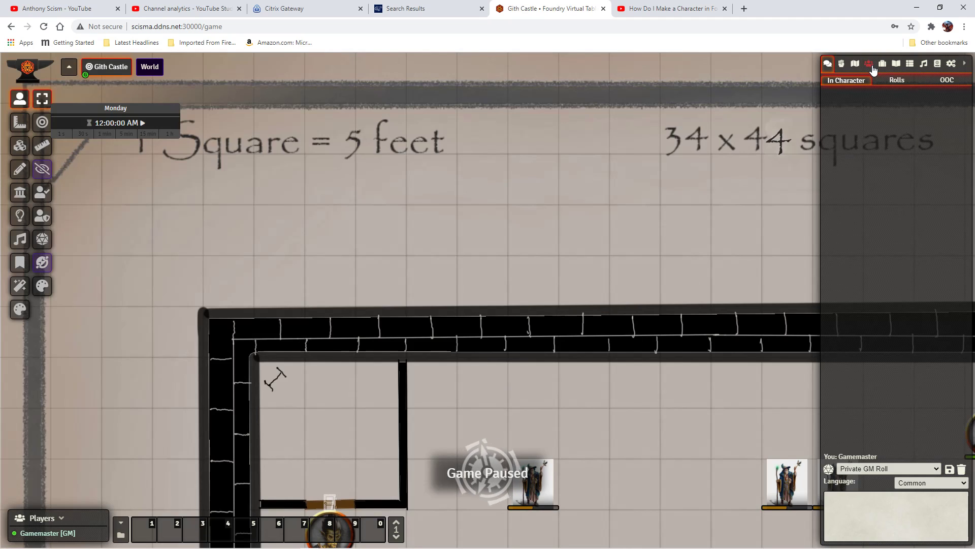
# - Give the user Token the Owner permission on the Token I Am! actor and save the changes
pyautogui.click(869, 65)
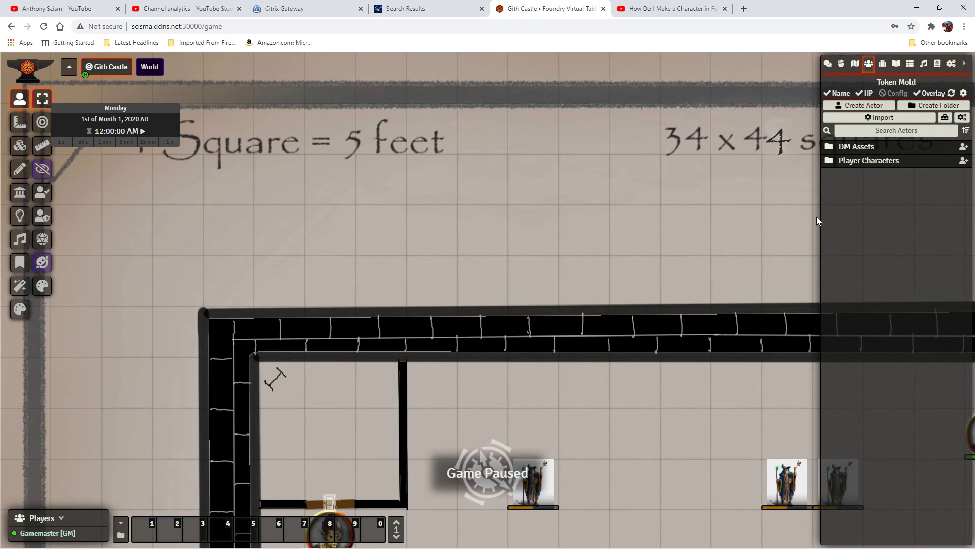
pyautogui.click(831, 161)
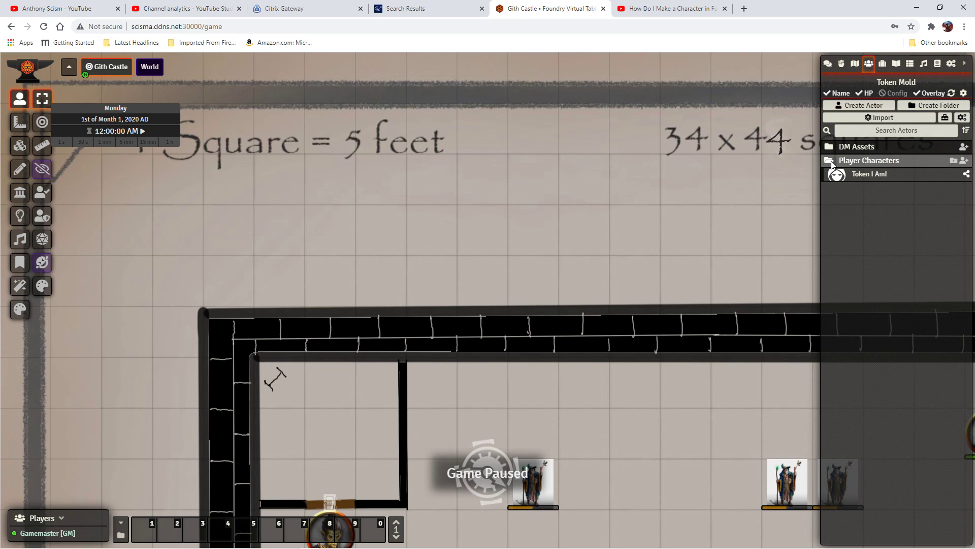
pyautogui.click(875, 176)
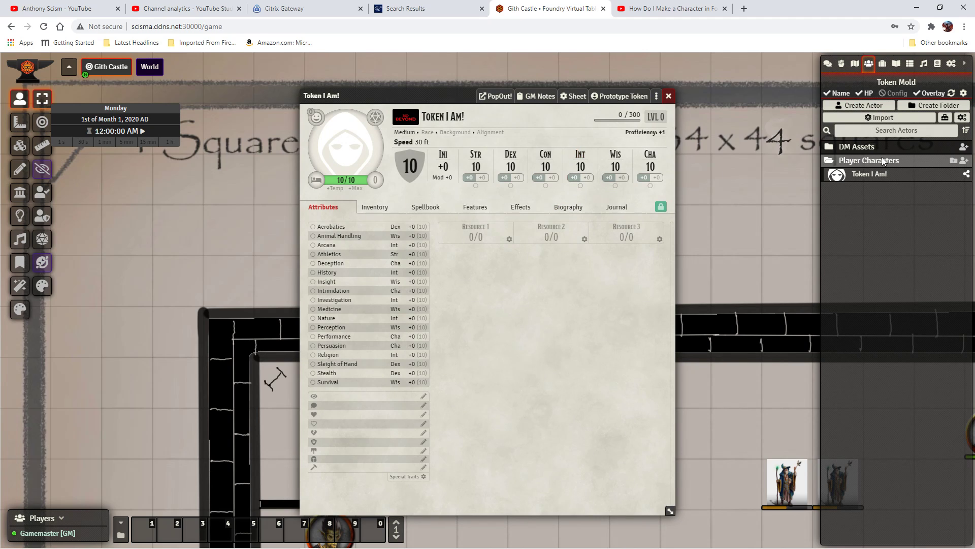
pyautogui.rightClick(872, 176)
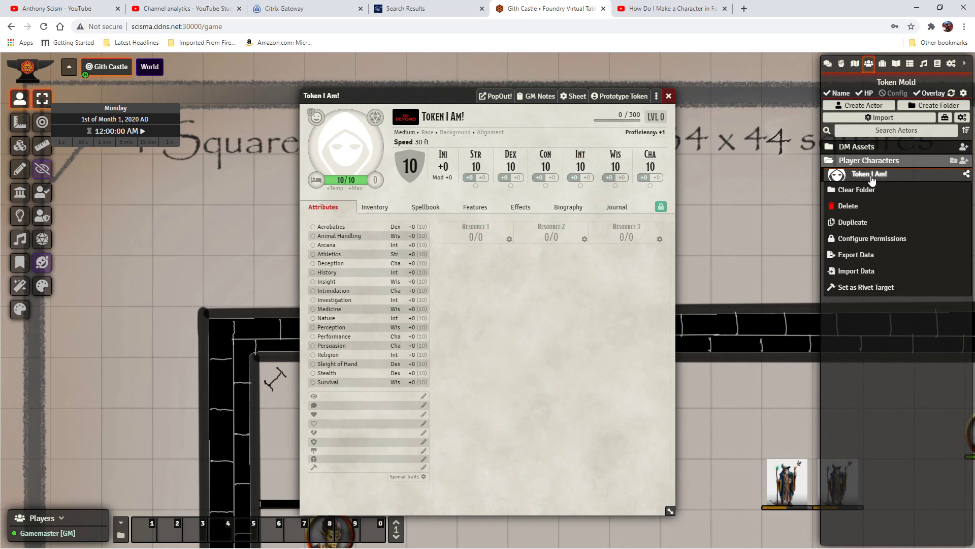
pyautogui.click(876, 239)
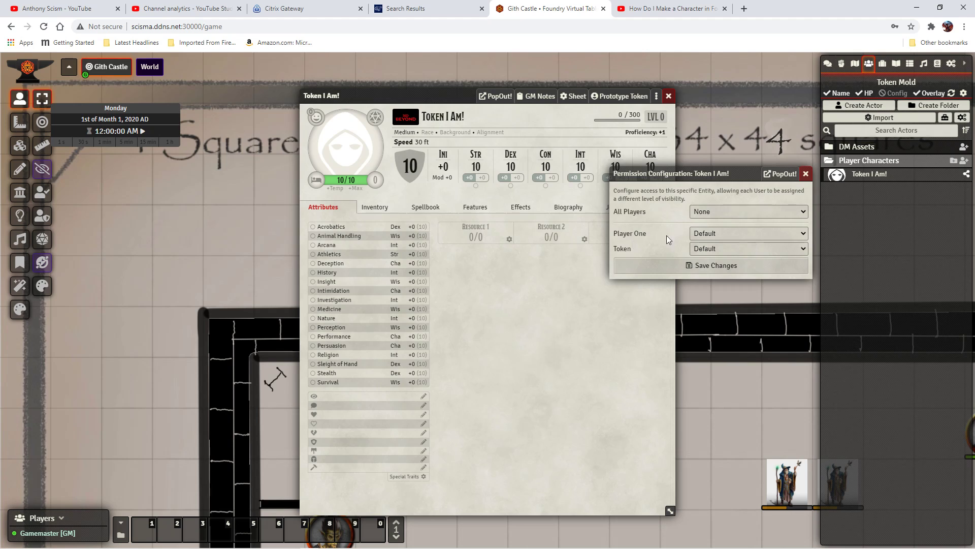
pyautogui.click(803, 249)
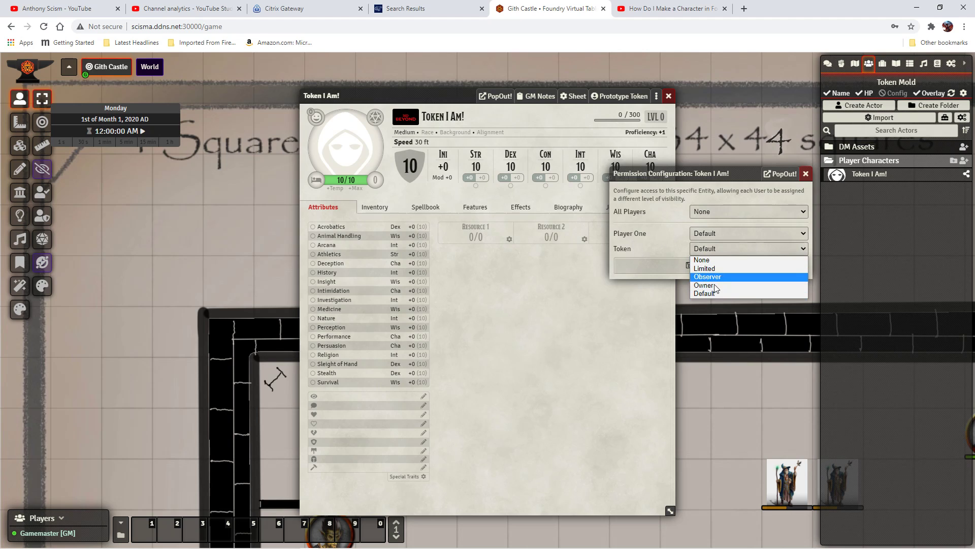
pyautogui.click(714, 286)
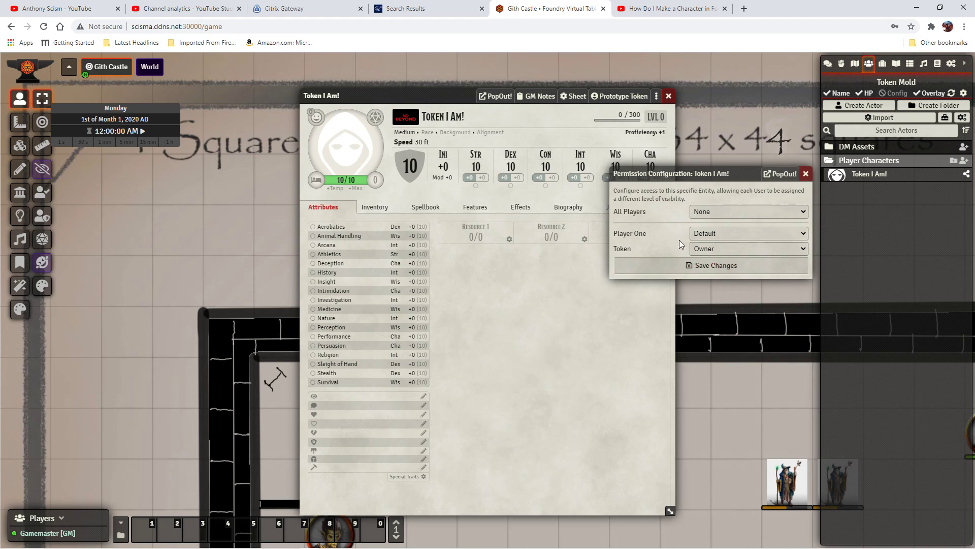
pyautogui.click(716, 266)
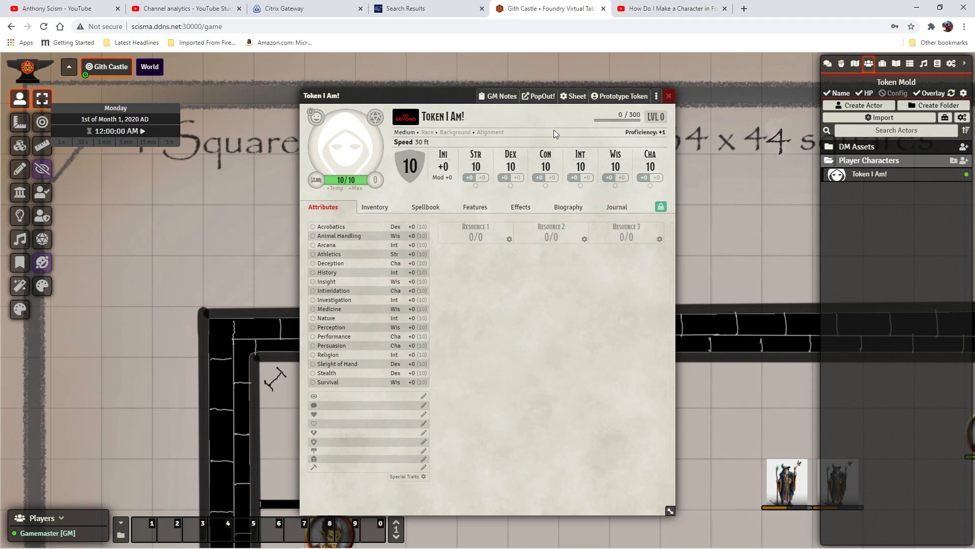
# - Close the character sheet, place Token I Am! on the Gith Castle map above the castle wall, and show the game settings
pyautogui.click(669, 96)
pyautogui.moveTo(866, 174); pyautogui.dragTo(441, 227)
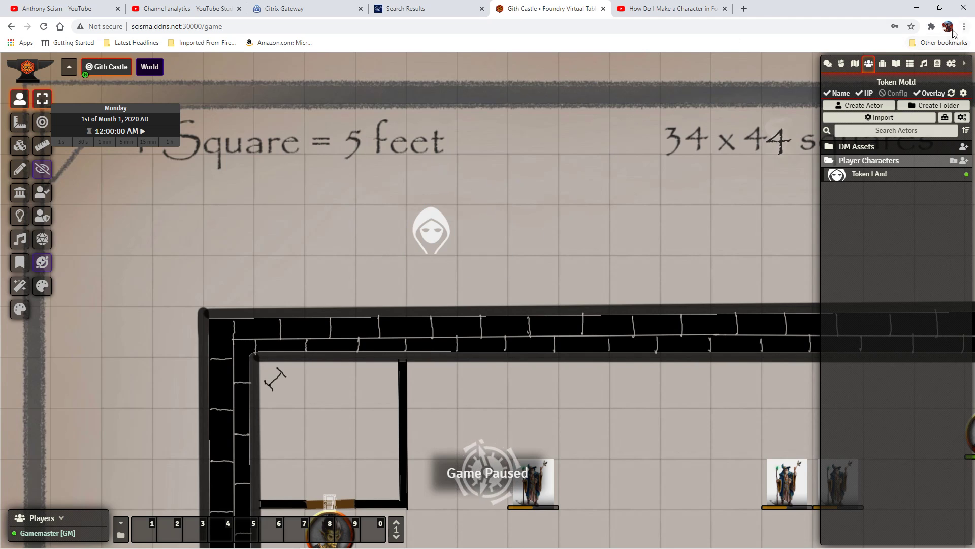
pyautogui.click(951, 64)
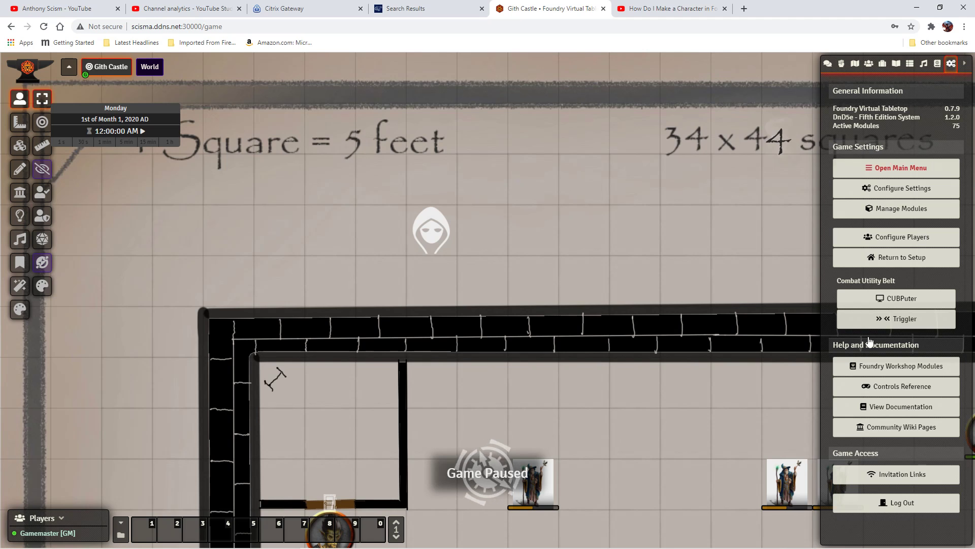
# - Log out of the Gamemaster session and join the game as the player Token with that user's access key
pyautogui.click(903, 503)
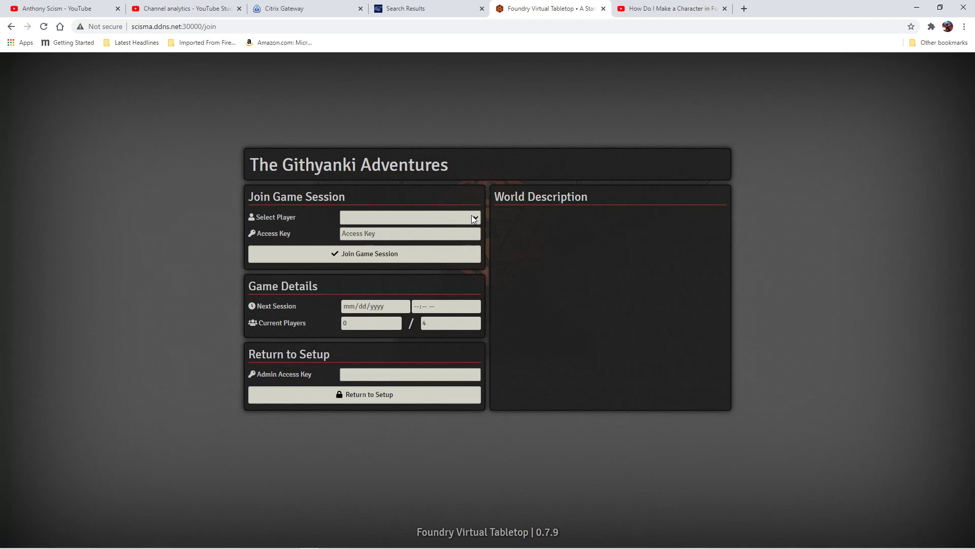
pyautogui.click(474, 215)
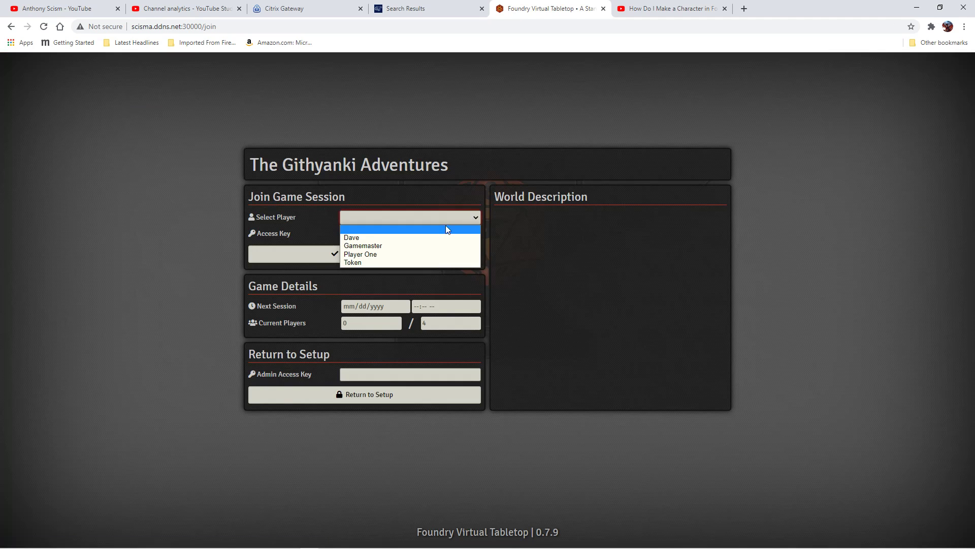
pyautogui.click(356, 263)
pyautogui.click(371, 233)
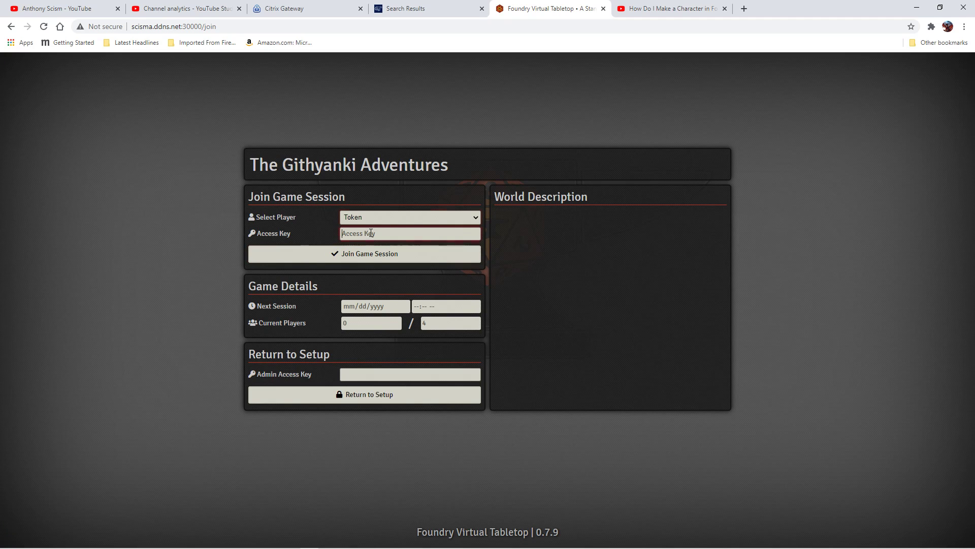
pyautogui.write('•••••••')
pyautogui.press('Return')
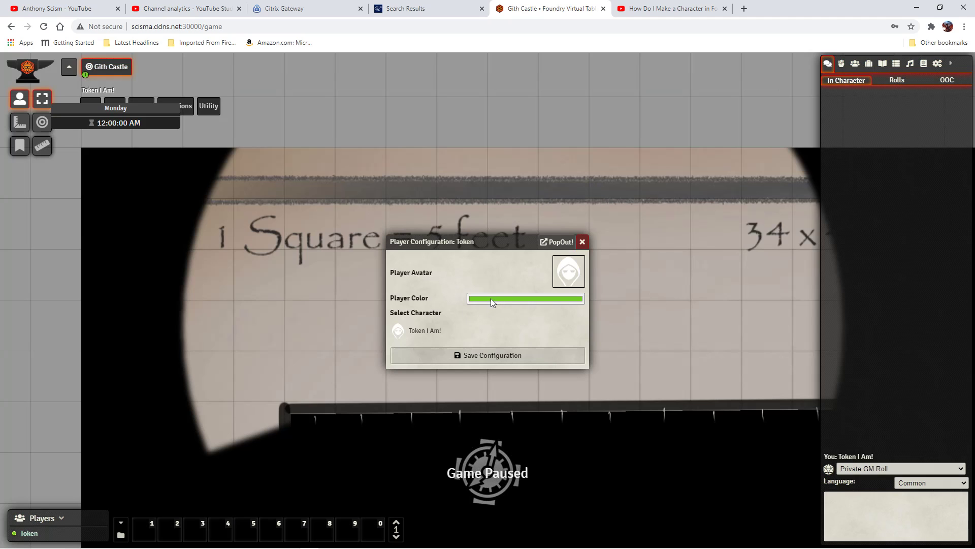
# - Set the player color of Token to red (RGB 204, 57, 40) and save the player configuration
pyautogui.click(491, 298)
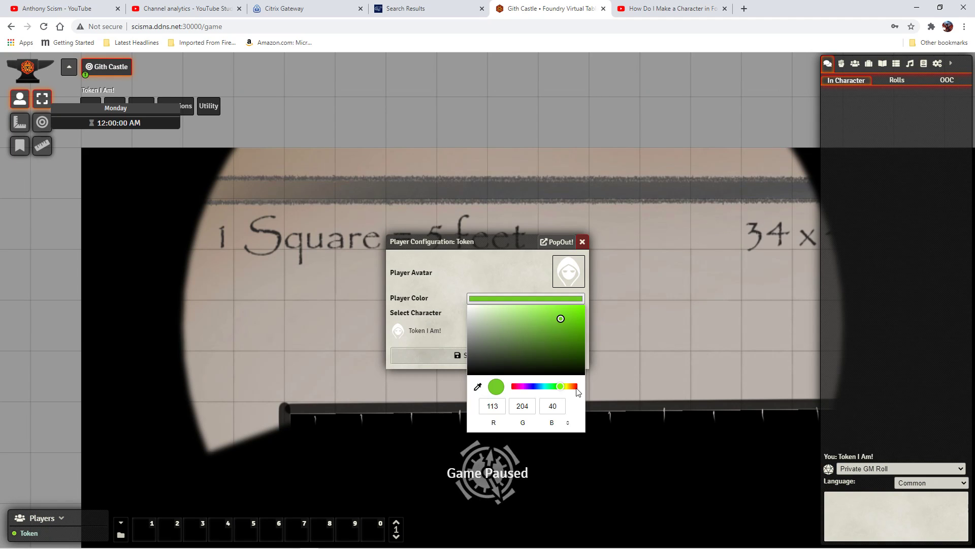
pyautogui.click(575, 386)
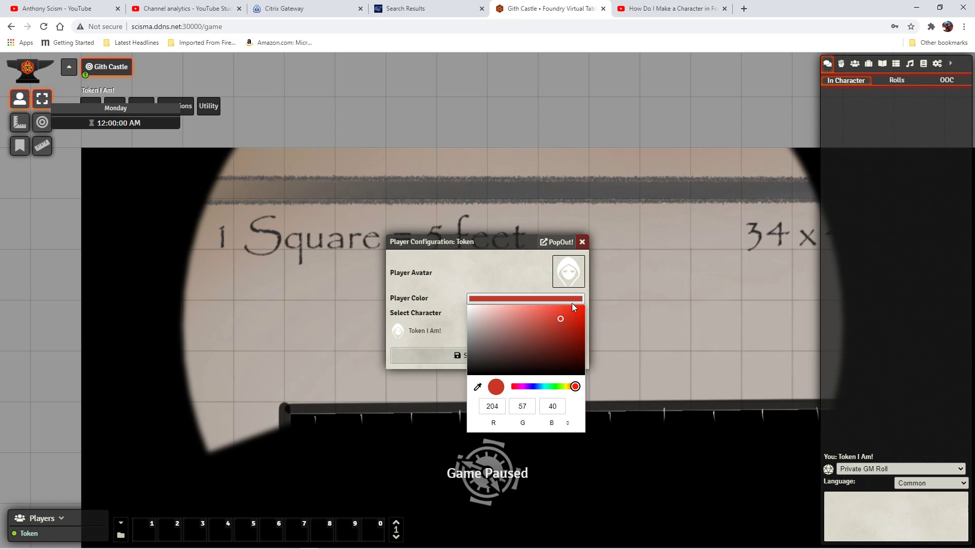
pyautogui.click(465, 267)
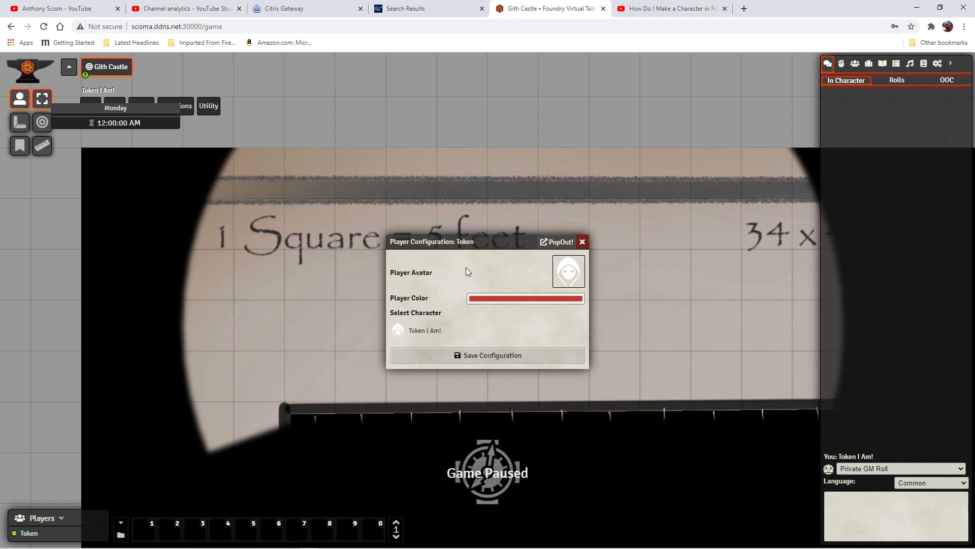
pyautogui.click(477, 358)
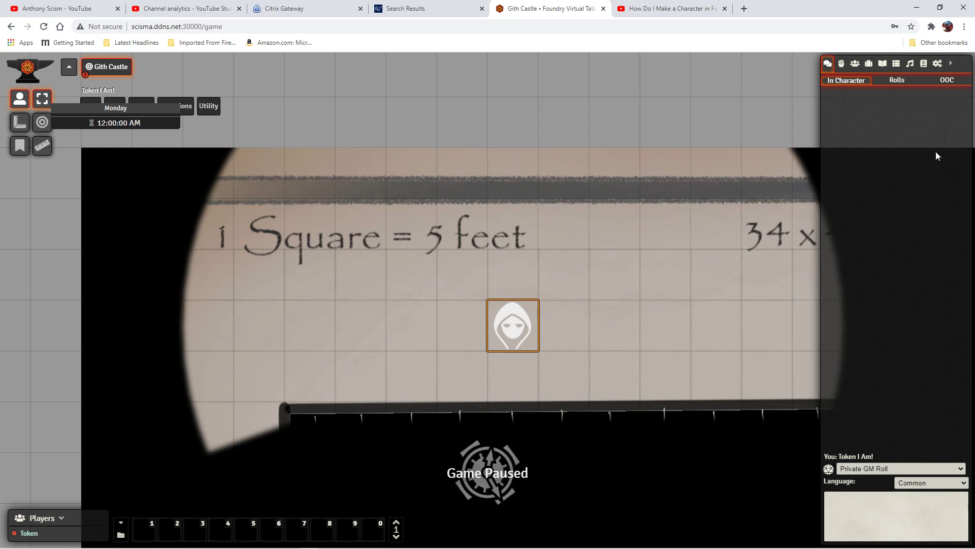
# - Log out of the Token player session and rejoin the game as Gamemaster with the access key
pyautogui.click(937, 64)
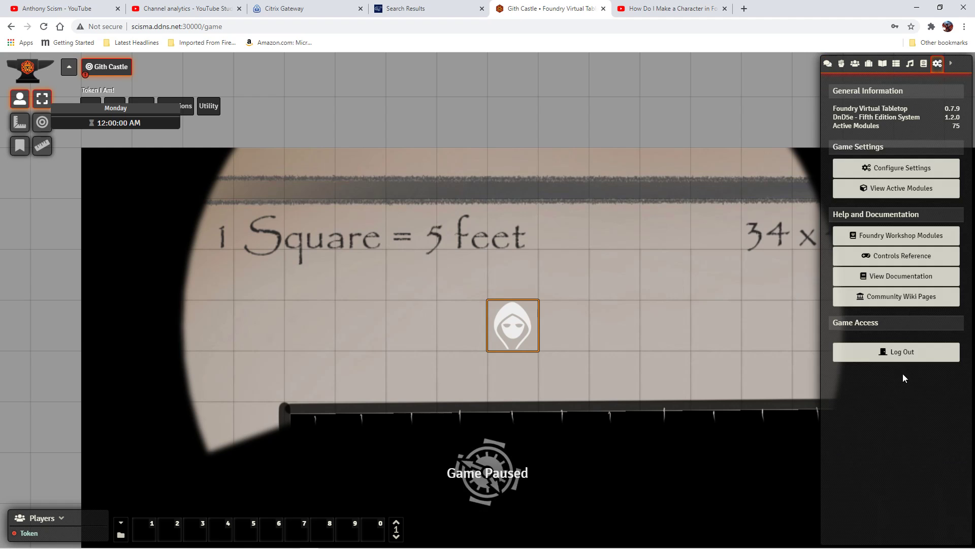
pyautogui.click(897, 354)
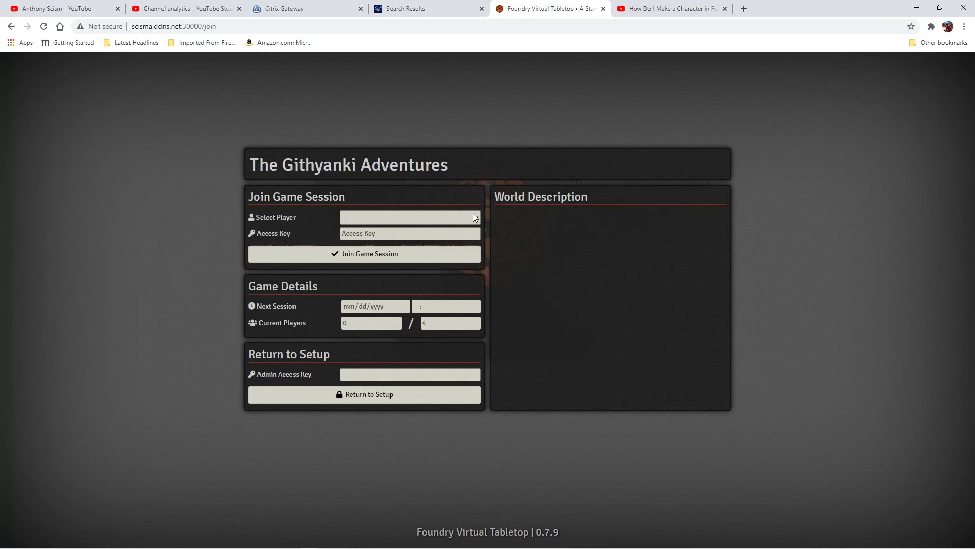
pyautogui.click(476, 217)
pyautogui.click(363, 247)
pyautogui.click(369, 233)
pyautogui.write('•••••')
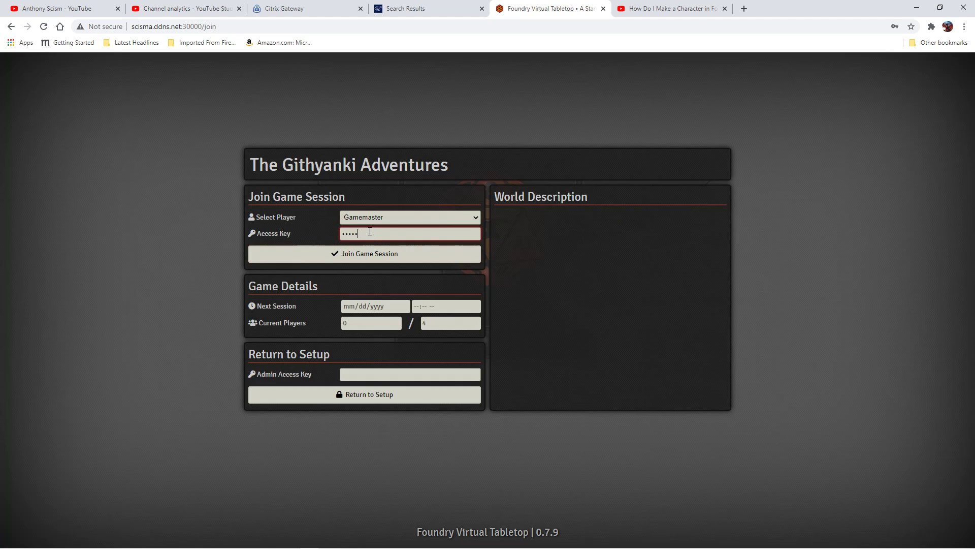
pyautogui.write('••')
pyautogui.press('Return')
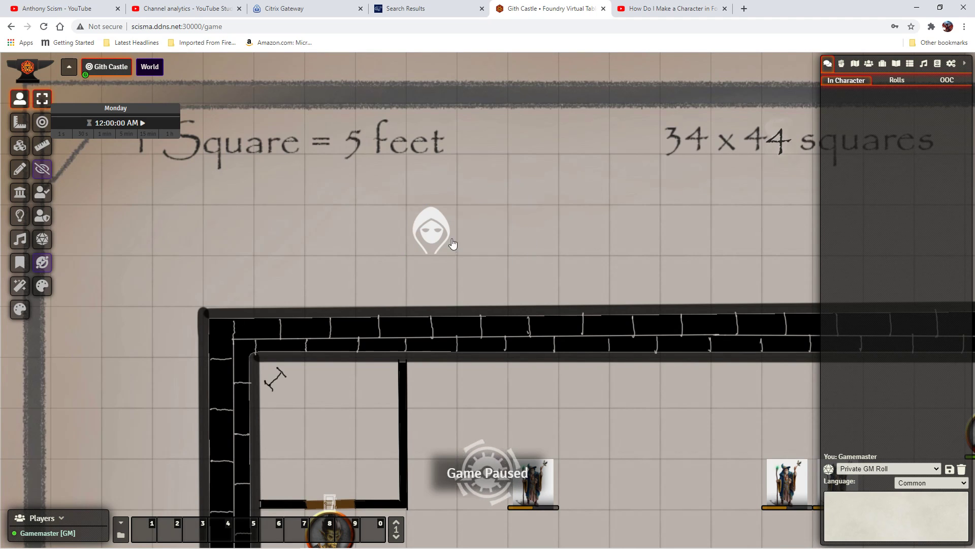
# - Unpause the game and move the Token I Am! token three squares east and back five squares west above the castle wall
pyautogui.click(424, 241)
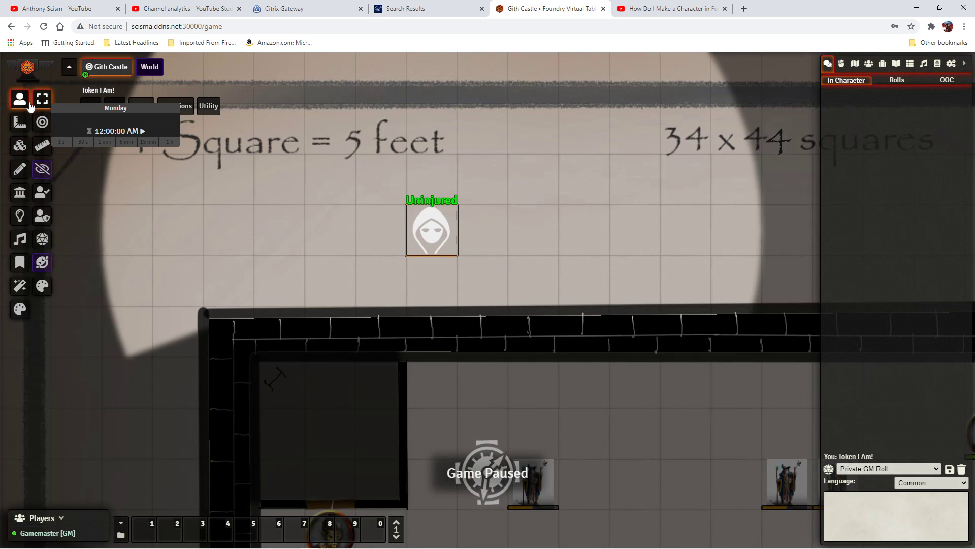
pyautogui.press('space')
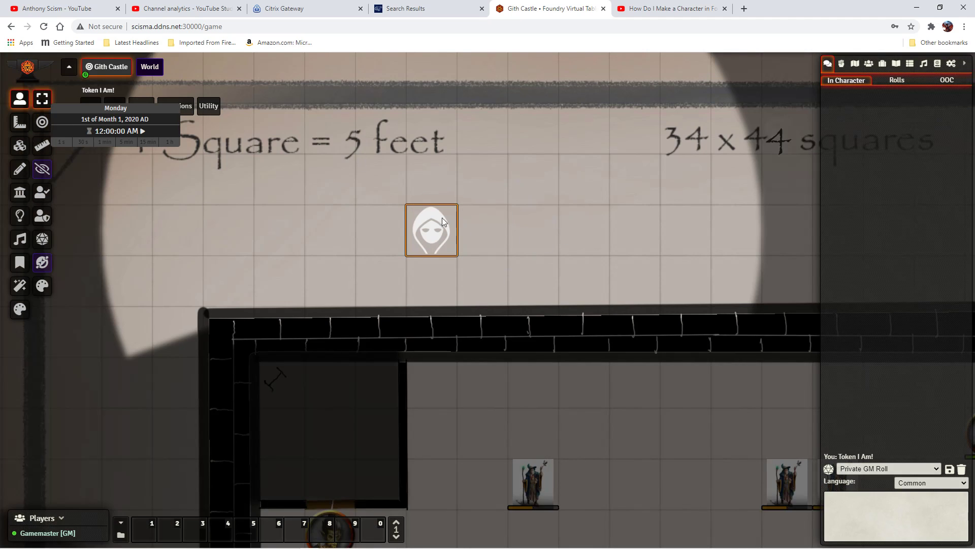
pyautogui.moveTo(430, 229); pyautogui.dragTo(587, 226)
pyautogui.moveTo(587, 231)
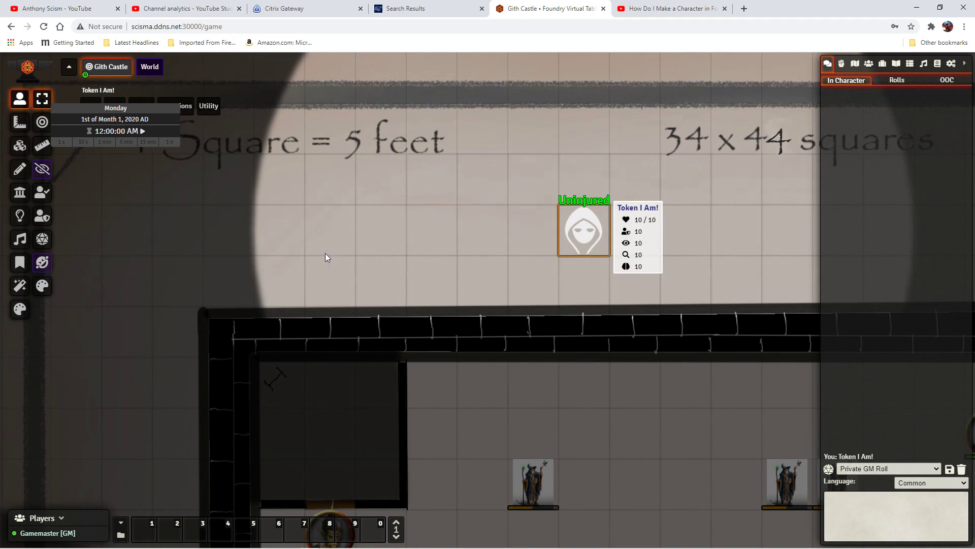
pyautogui.moveTo(325, 257); pyautogui.dragTo(315, 233)
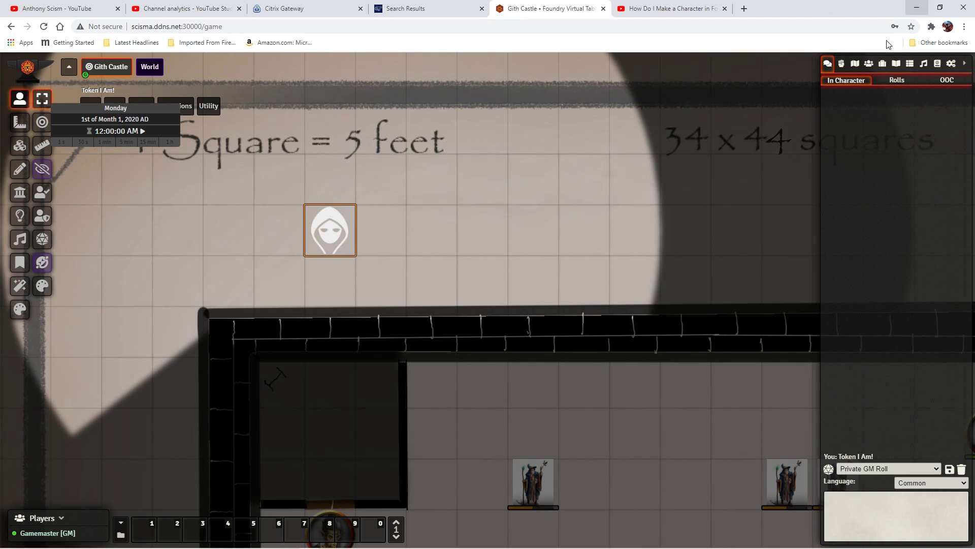
# - Show the actors directory and expand the Player Characters and DM Assets folders
pyautogui.click(869, 63)
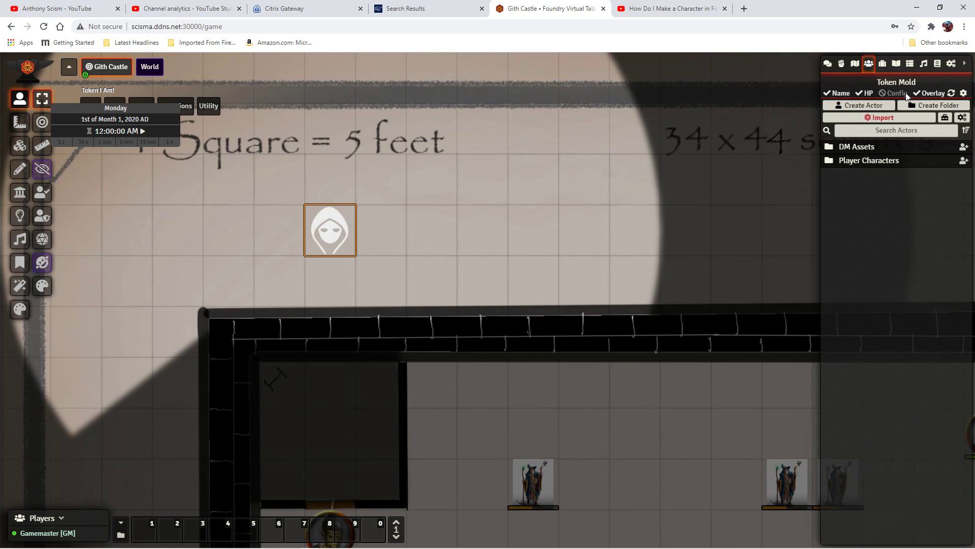
pyautogui.click(865, 159)
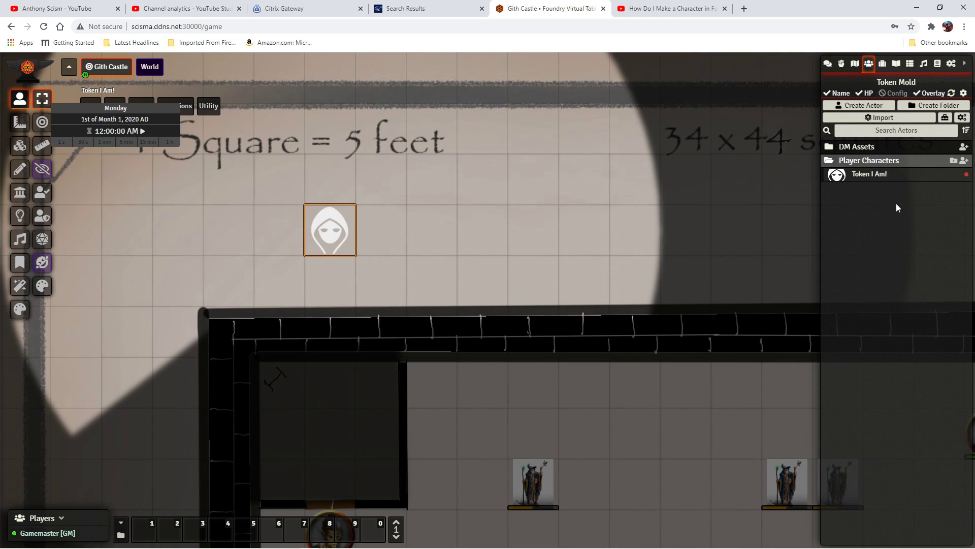
pyautogui.click(829, 148)
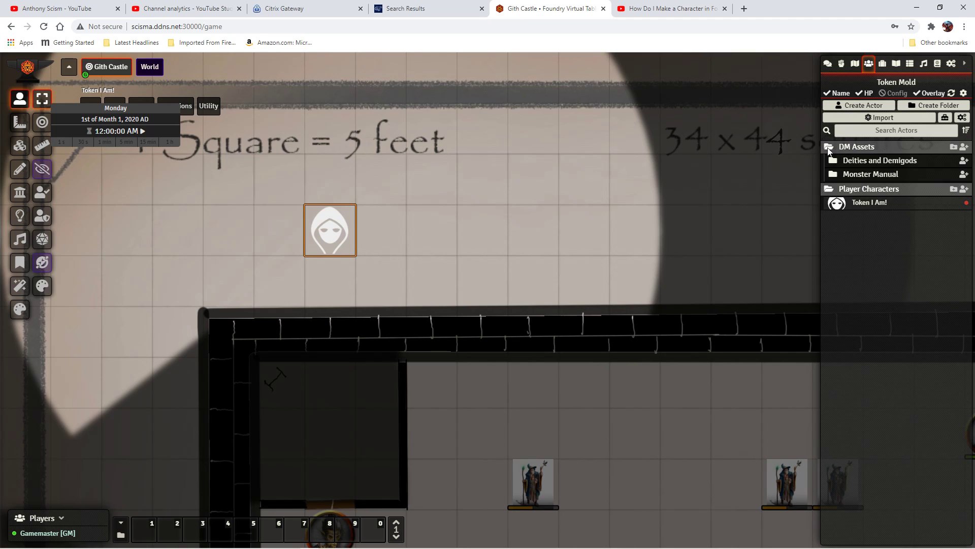